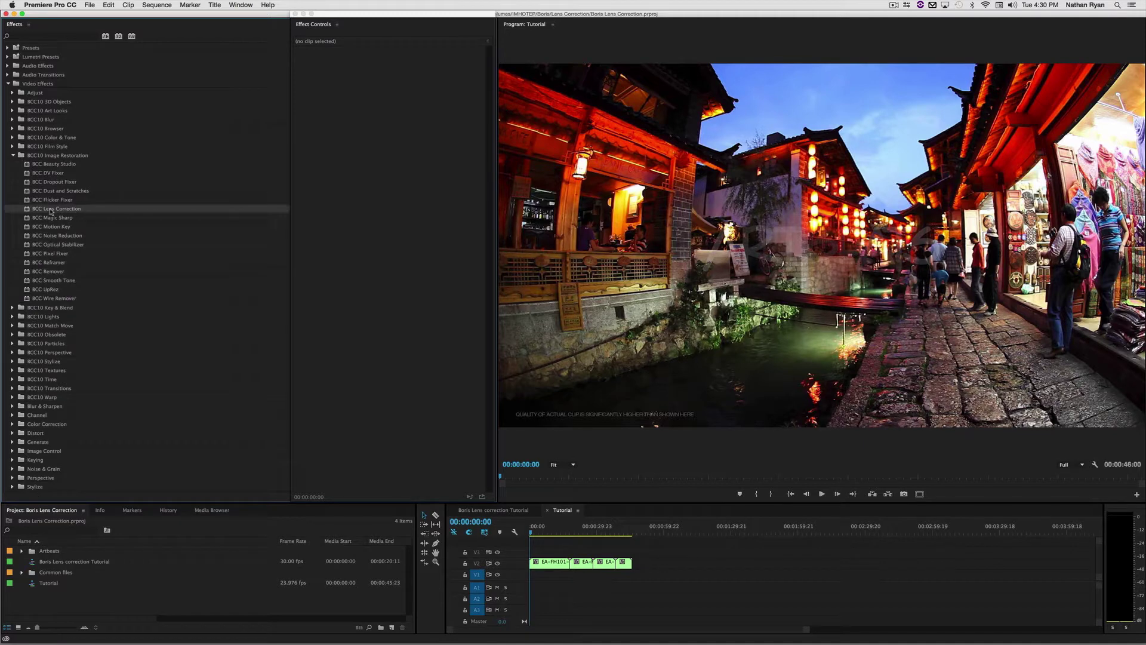
# Apply the BCC Lens Correction effect to the first clip and set Correction to 40 and Scale Master to 90
pyautogui.moveTo(554, 562); pyautogui.dragTo(555, 563)
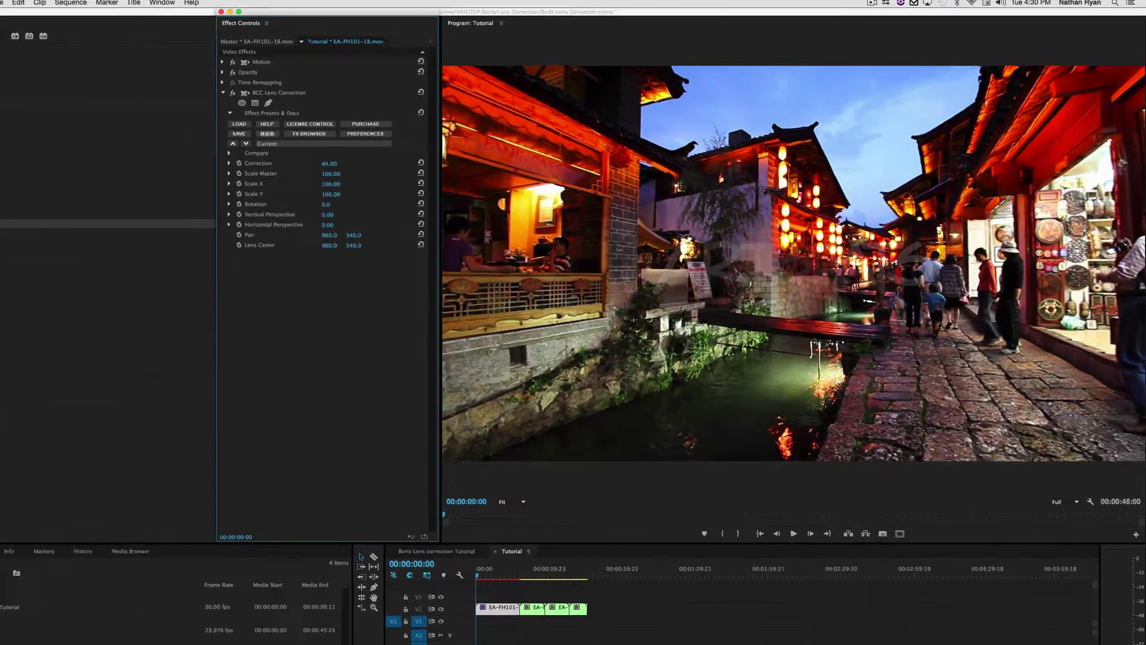
pyautogui.moveTo(395, 154); pyautogui.dragTo(398, 153)
pyautogui.moveTo(139, 192)
pyautogui.mouseDown()
pyautogui.moveTo(107, 192)
pyautogui.moveTo(156, 192)
pyautogui.mouseUp()
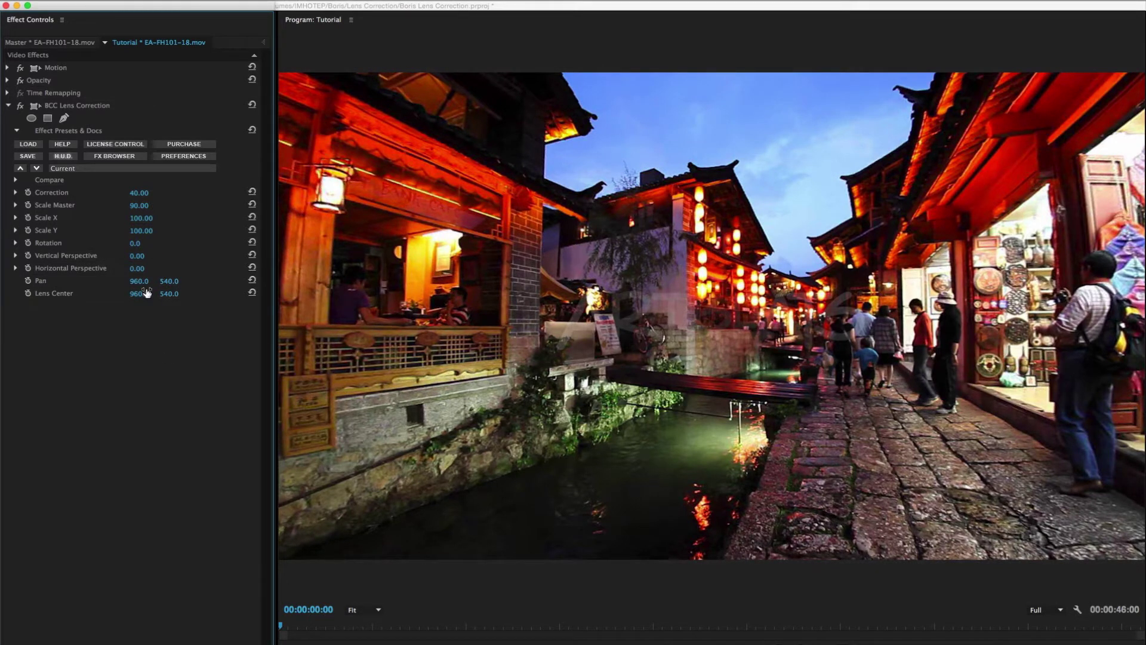
# Try reshaping the first clip's frame with the Scale X and Scale Y values
pyautogui.moveTo(138, 209)
pyautogui.mouseDown()
pyautogui.moveTo(125, 208)
pyautogui.moveTo(138, 208)
pyautogui.mouseUp()
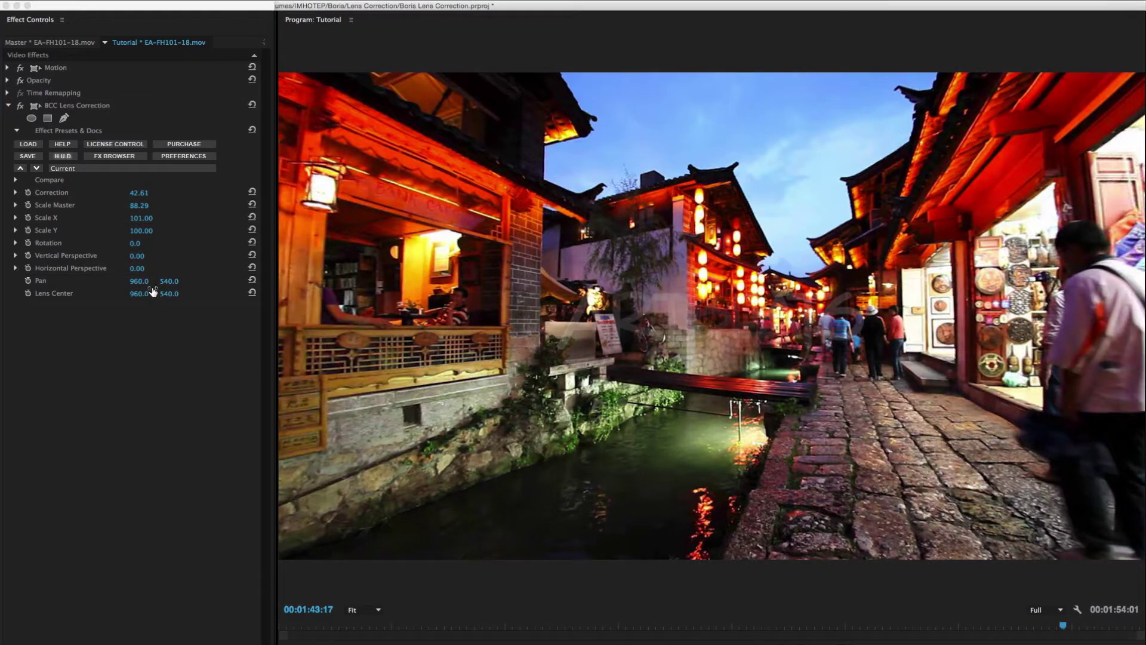
pyautogui.moveTo(144, 219)
pyautogui.mouseDown()
pyautogui.moveTo(162, 220)
pyautogui.moveTo(135, 220)
pyautogui.moveTo(148, 232)
pyautogui.mouseUp()
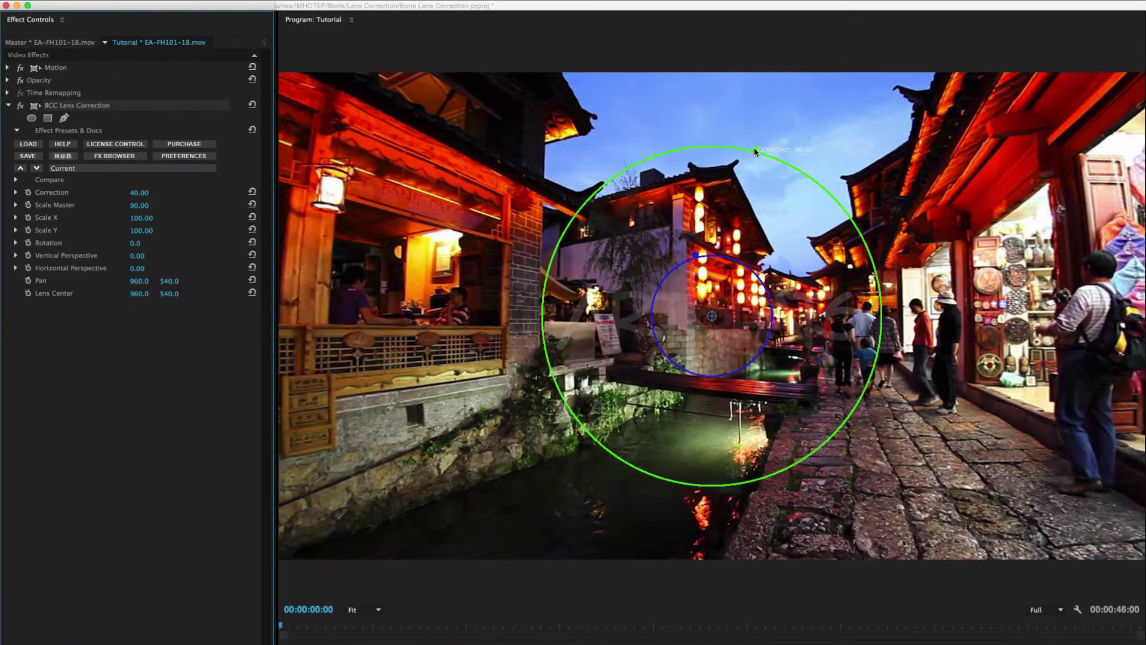
# Use the on-screen circles to set the first clip's Correction to 42.61 and Scale Master to 88.29
pyautogui.moveTo(754, 162)
pyautogui.mouseDown()
pyautogui.moveTo(764, 130)
pyautogui.moveTo(764, 162)
pyautogui.moveTo(764, 148)
pyautogui.mouseUp()
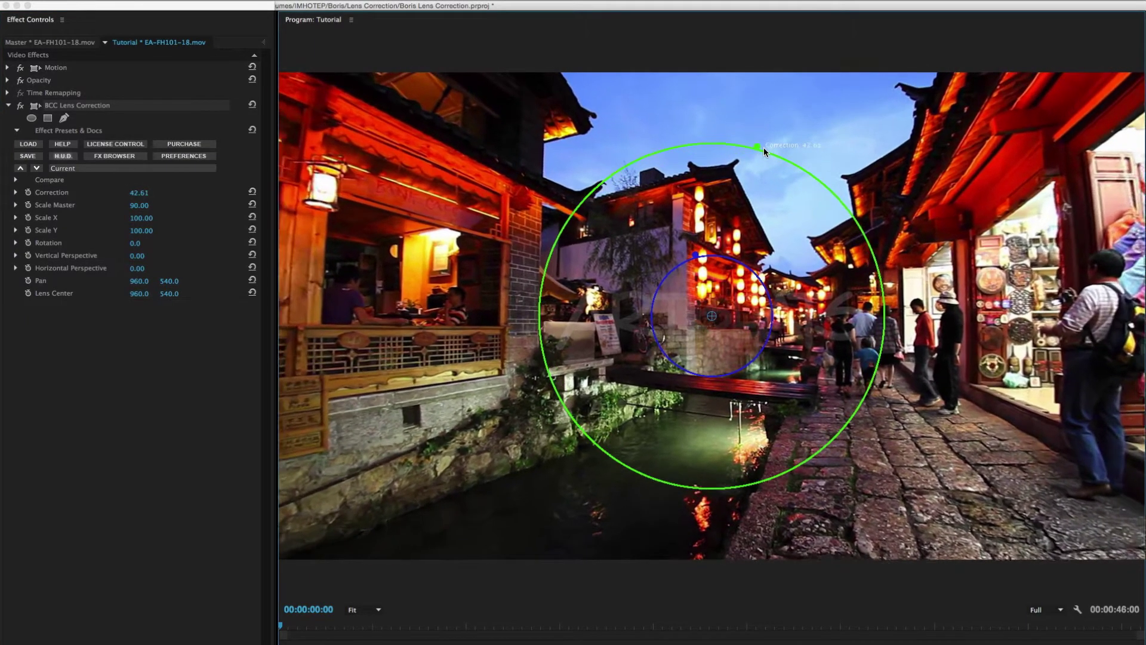
pyautogui.moveTo(697, 258); pyautogui.dragTo(712, 287)
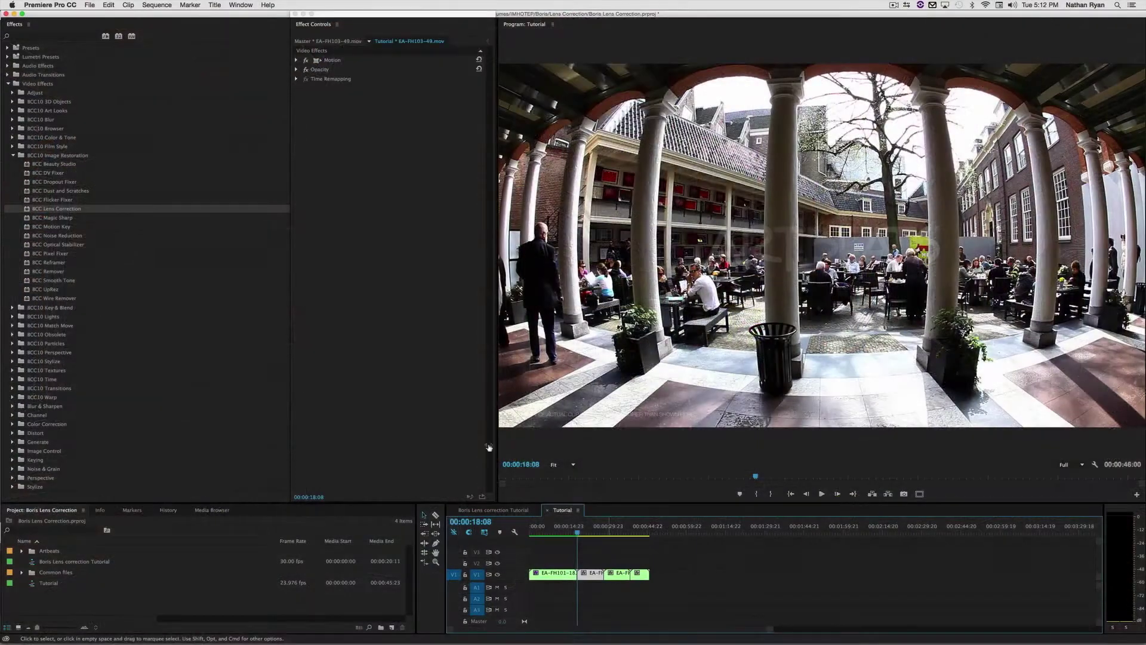
# Apply BCC Lens Correction to the second clip and display the effect's on-screen correction and scale circles
pyautogui.click(45, 209)
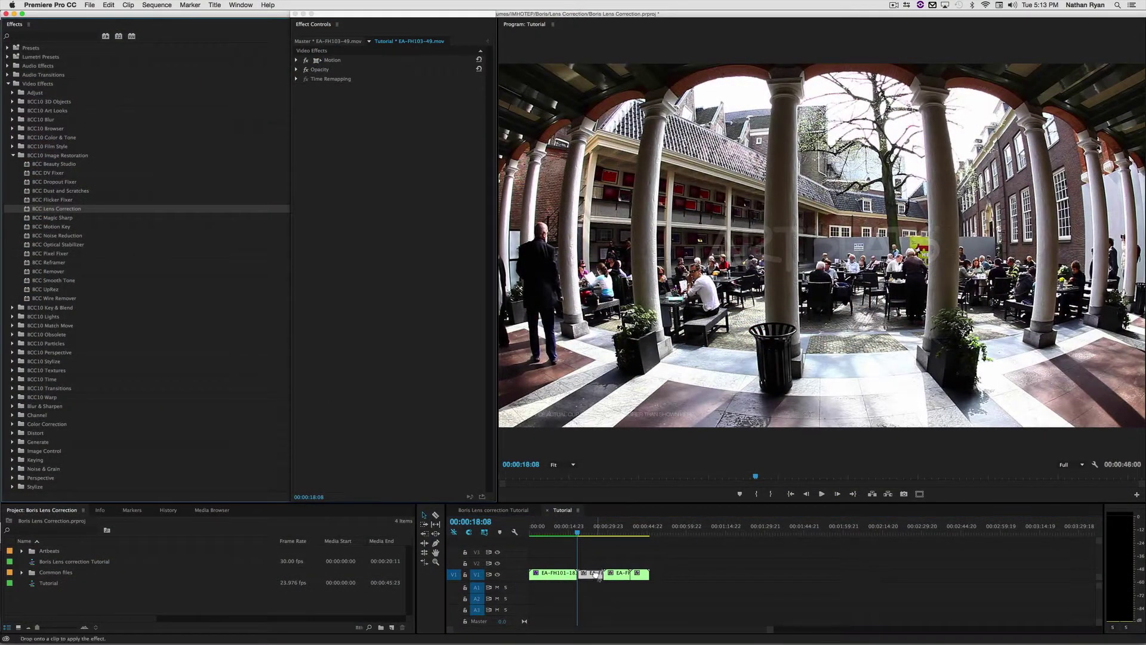
pyautogui.moveTo(599, 577); pyautogui.dragTo(598, 574)
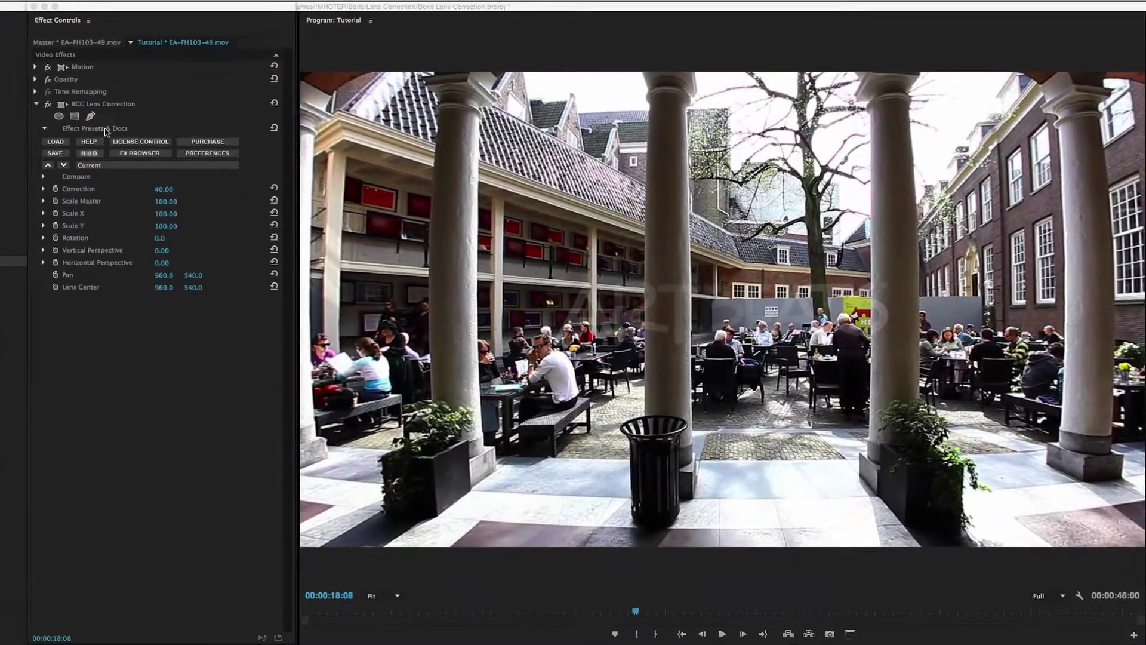
pyautogui.click(115, 106)
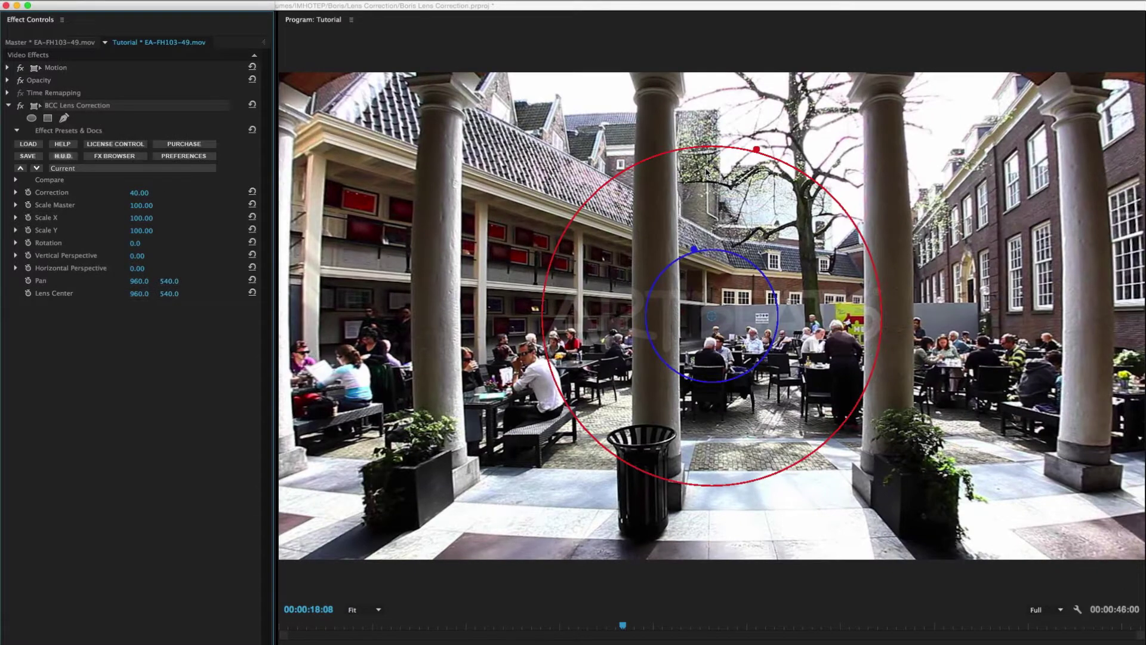
# Set the second clip's Correction to 49.43 and Scale Master to 85.06 with the on-screen circles, and adjust its Pan
pyautogui.moveTo(757, 156)
pyautogui.mouseDown()
pyautogui.moveTo(776, 173)
pyautogui.moveTo(761, 140)
pyautogui.mouseUp()
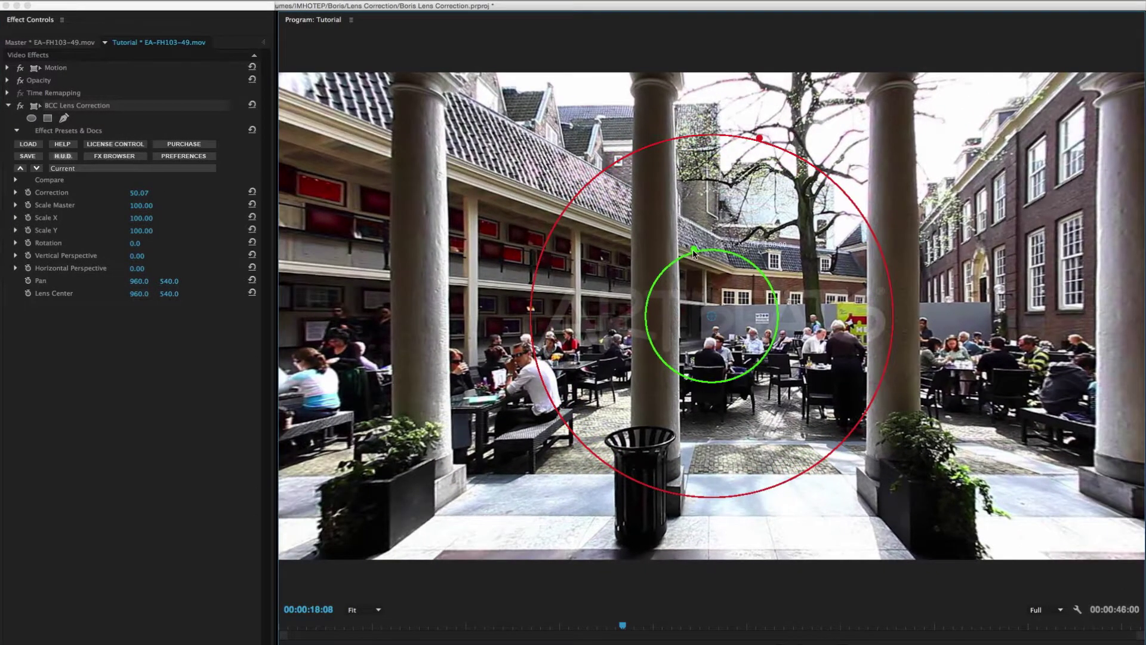
pyautogui.moveTo(692, 249); pyautogui.dragTo(698, 260)
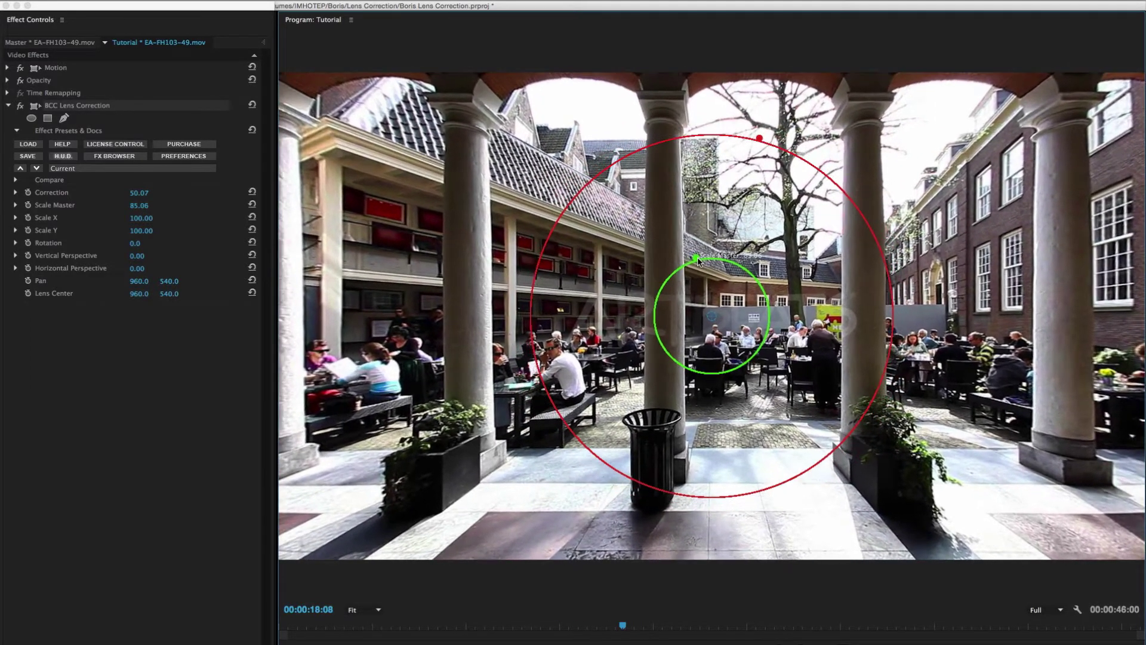
pyautogui.moveTo(760, 139); pyautogui.dragTo(761, 141)
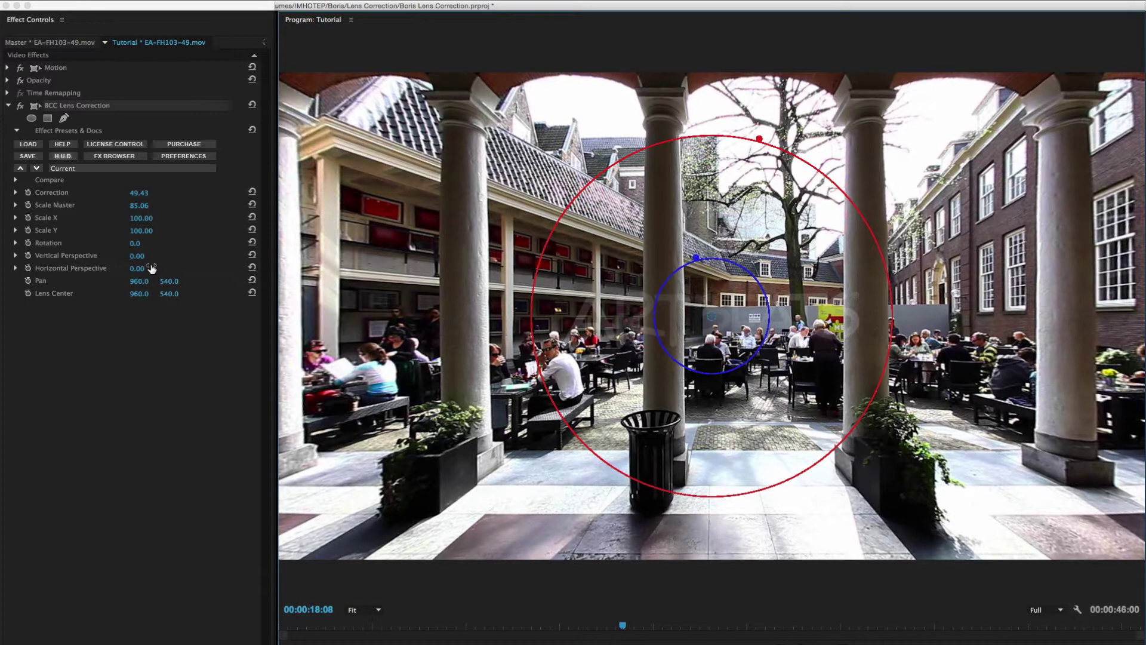
pyautogui.click(156, 378)
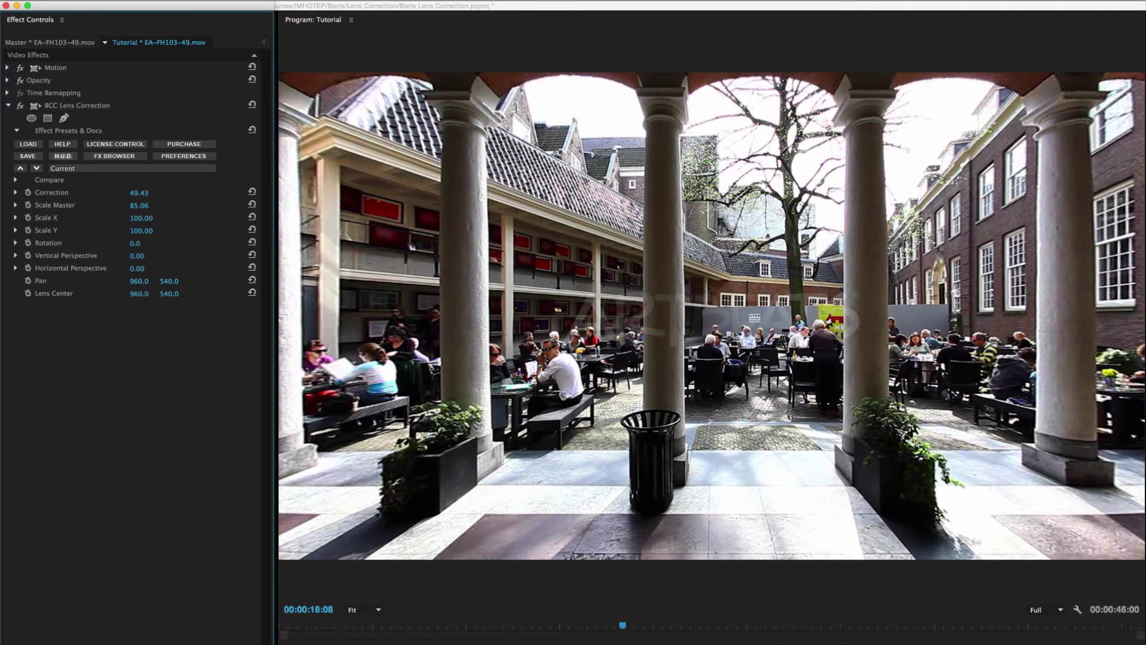
pyautogui.moveTo(139, 280); pyautogui.dragTo(176, 286)
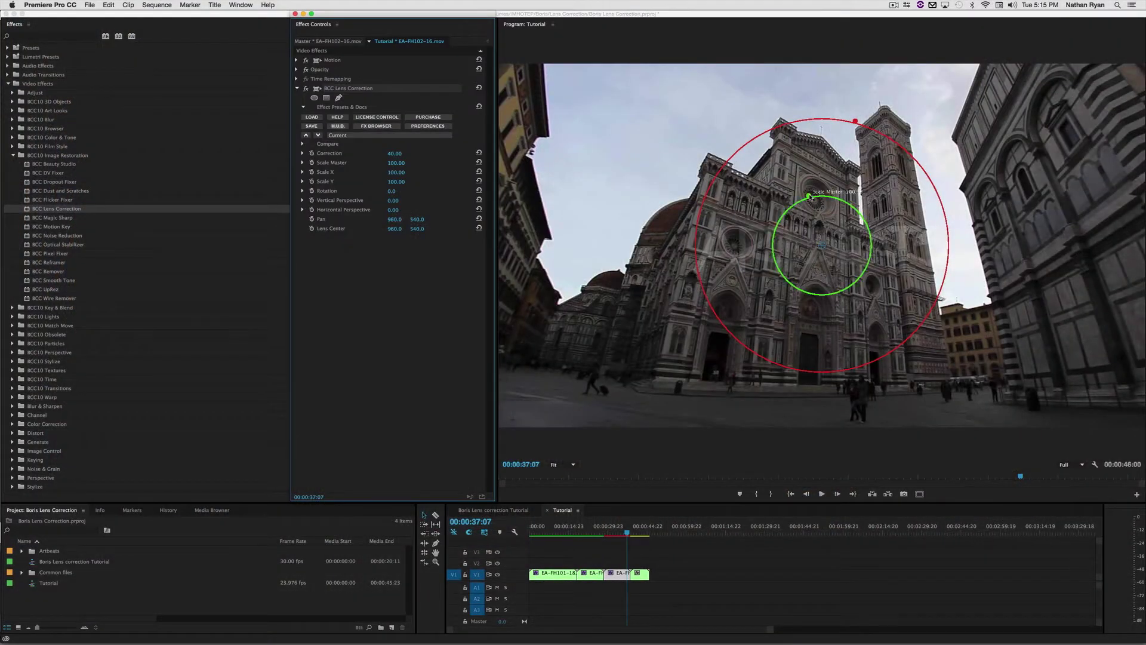
# Straighten the third clip with Scale Master 86.49 and Vertical Perspective 4, shifting Pan vertically to cover the black edge
pyautogui.moveTo(811, 197); pyautogui.dragTo(810, 203)
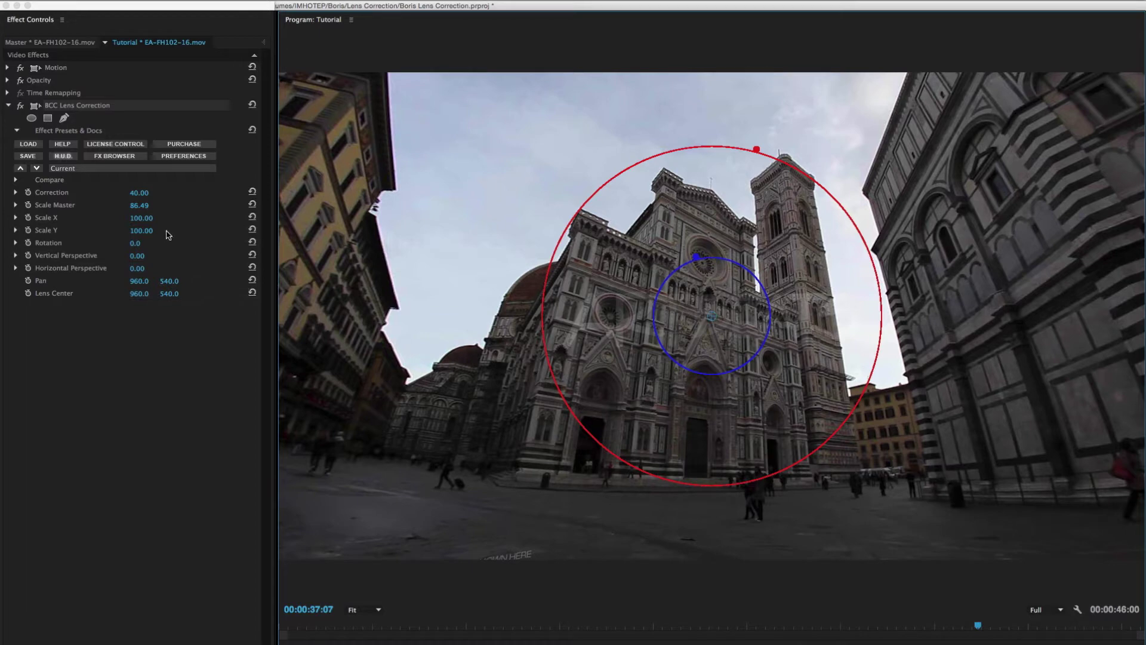
pyautogui.moveTo(139, 258); pyautogui.dragTo(163, 258)
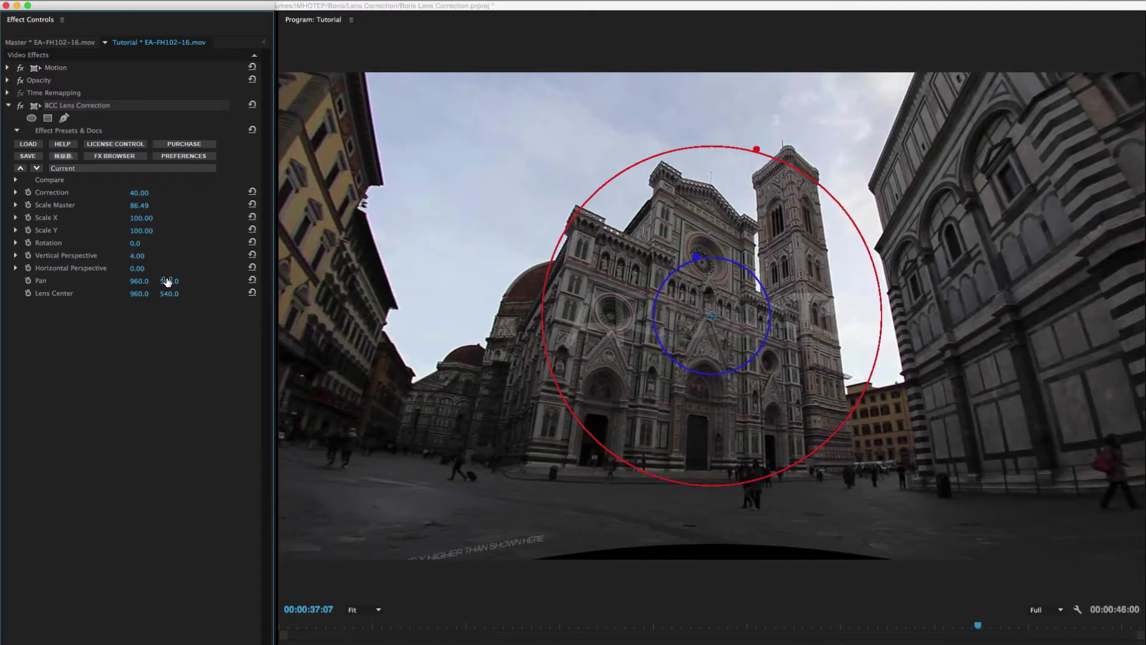
pyautogui.moveTo(169, 281); pyautogui.dragTo(195, 280)
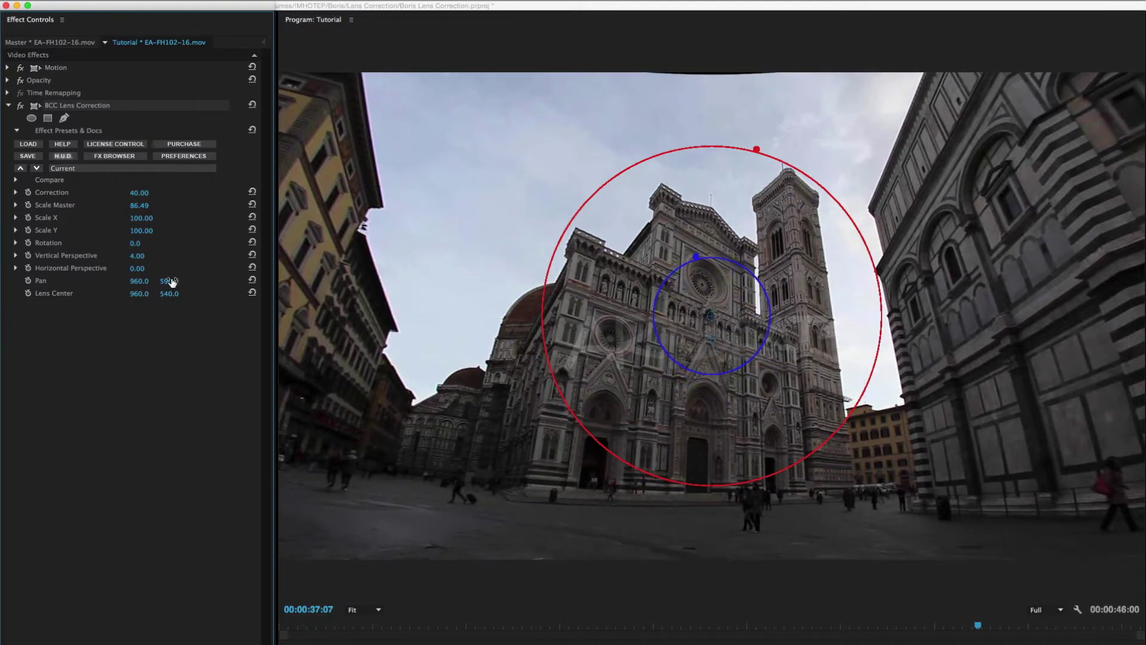
pyautogui.moveTo(696, 256); pyautogui.dragTo(694, 254)
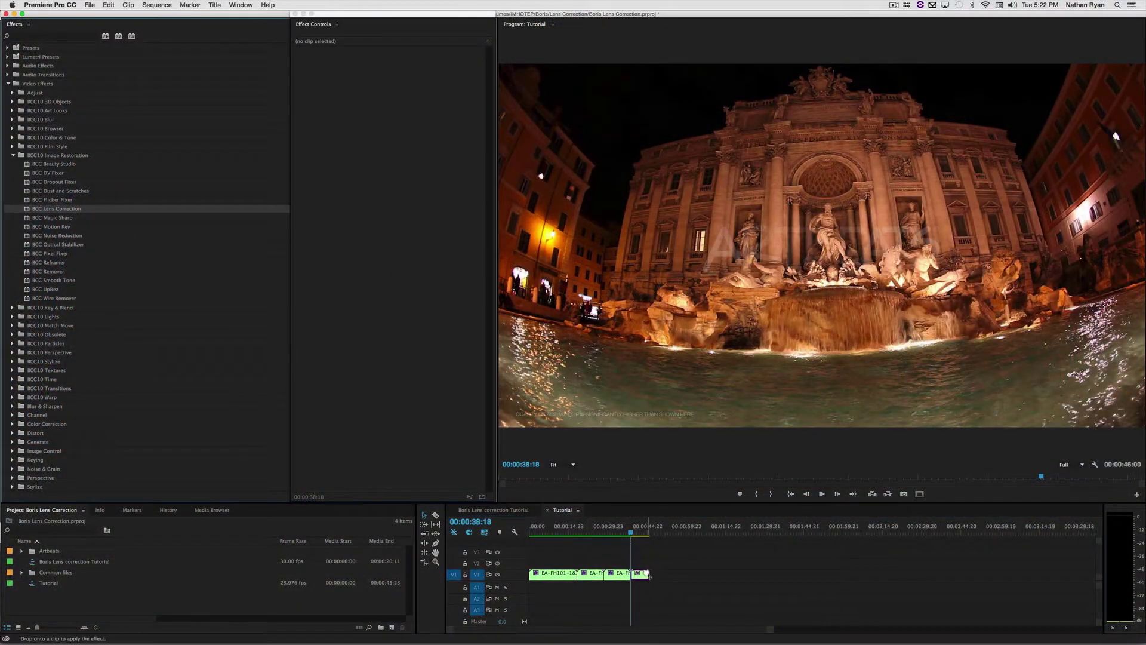
# Apply BCC Lens Correction to the last clip and set its Scale Master to 73.56 and Correction to 48.36
pyautogui.moveTo(646, 573); pyautogui.dragTo(647, 574)
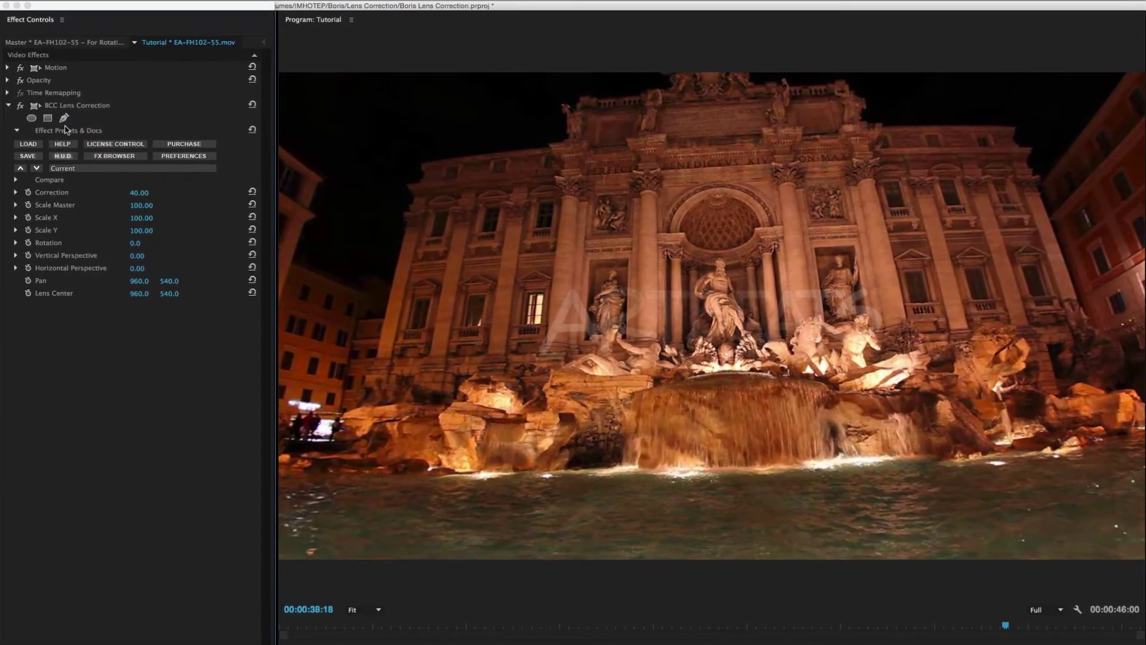
pyautogui.click(64, 105)
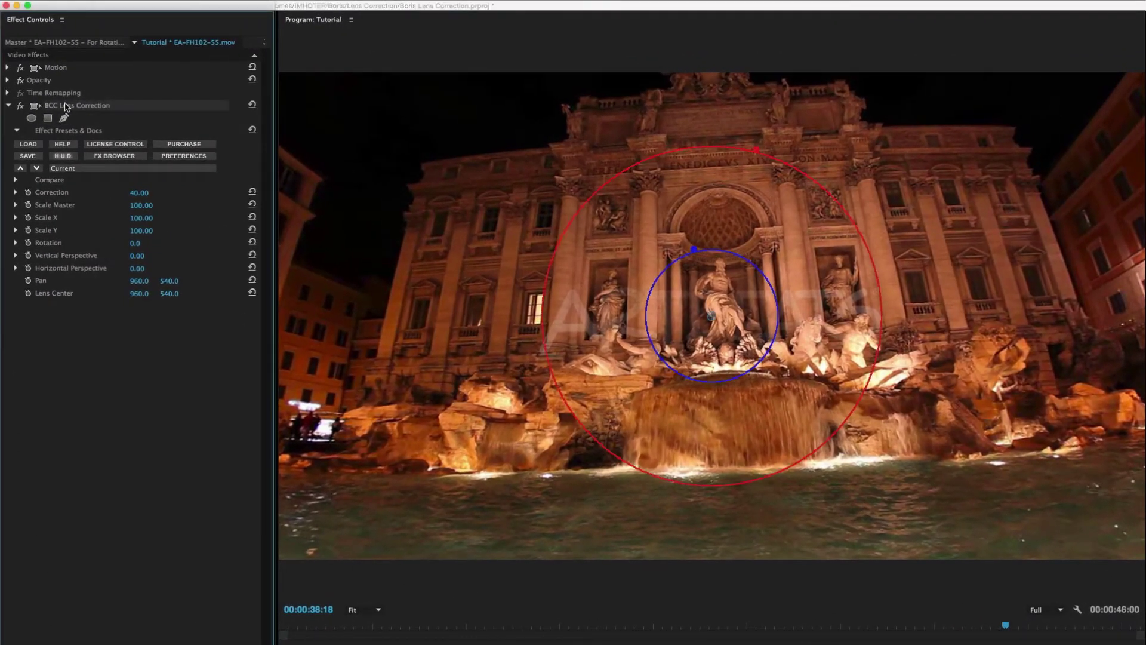
pyautogui.moveTo(713, 239); pyautogui.dragTo(699, 264)
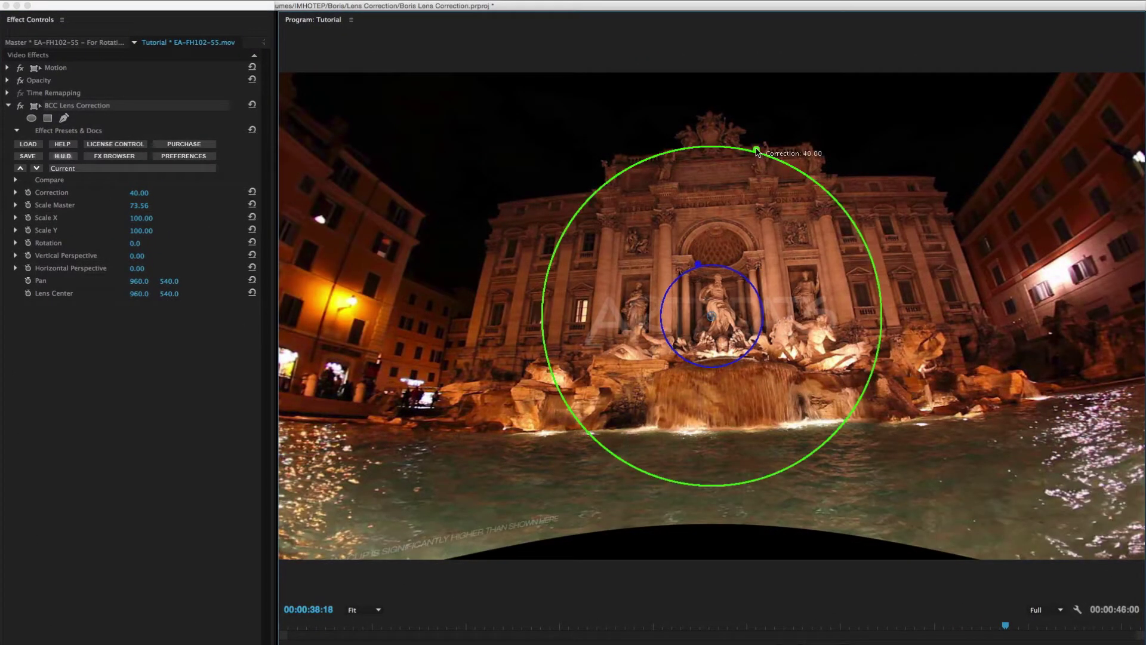
pyautogui.moveTo(757, 152); pyautogui.dragTo(761, 142)
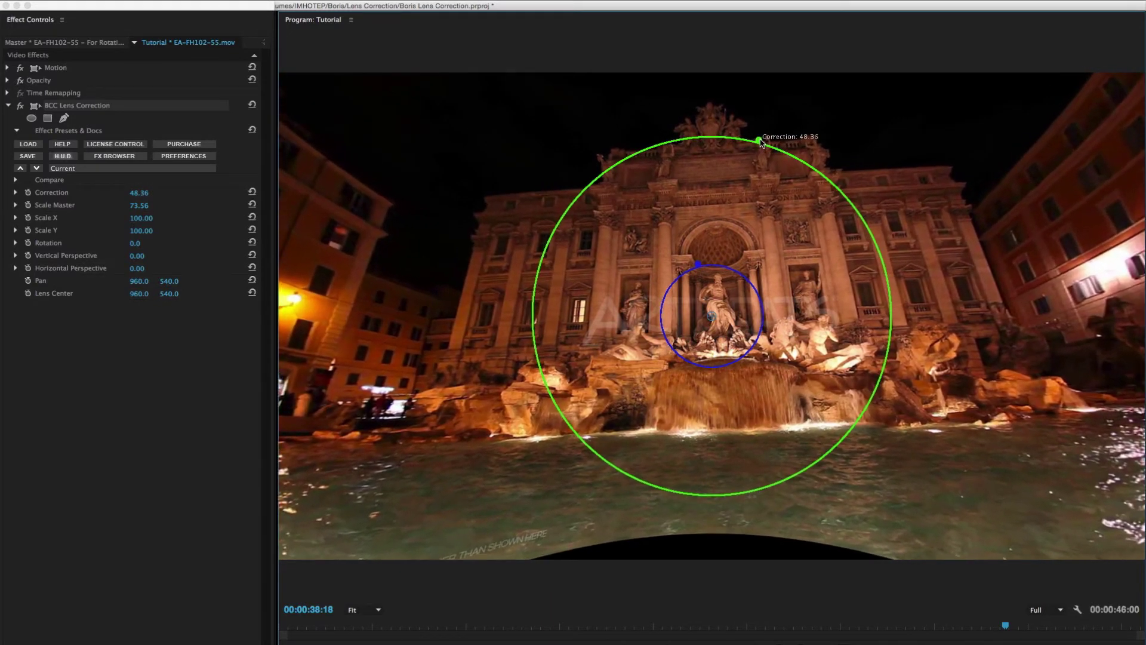
# Set the fountain clip's Pan to 868, 635, Rotation to 3° and Vertical Perspective to 6
pyautogui.moveTo(169, 280); pyautogui.dragTo(142, 283)
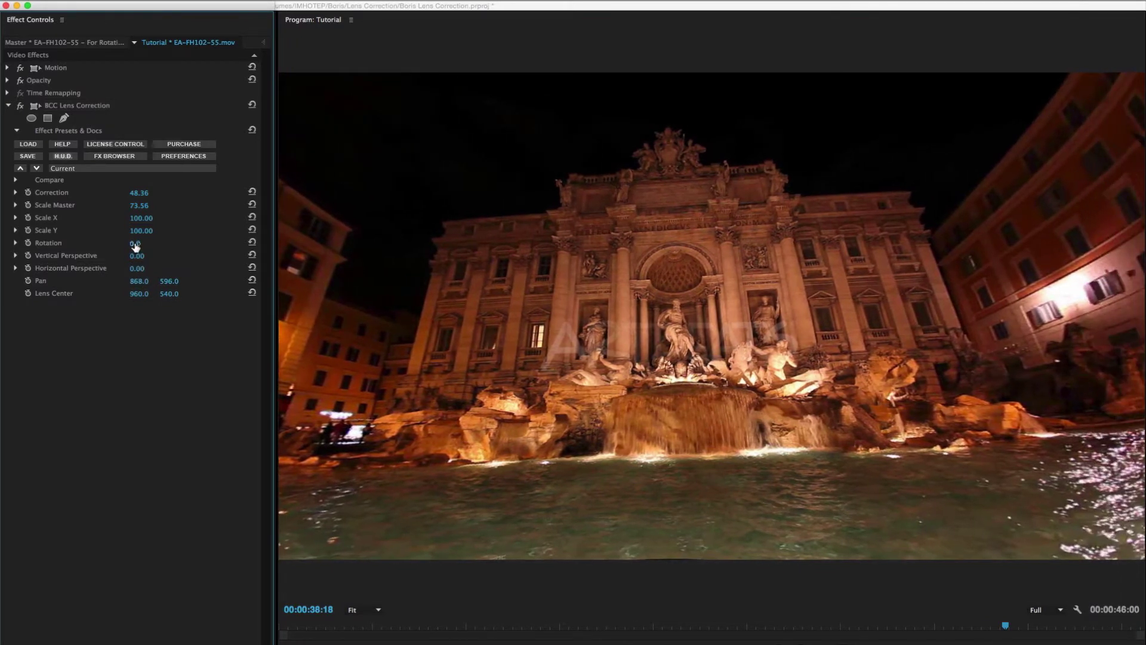
pyautogui.moveTo(135, 243); pyautogui.dragTo(141, 243)
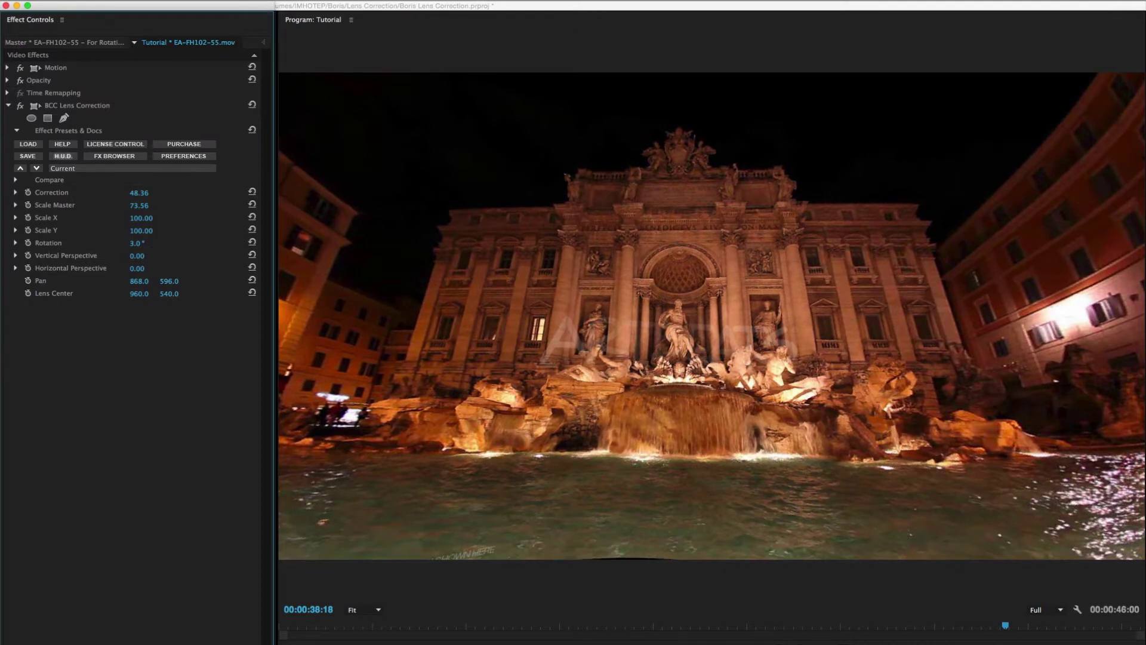
pyautogui.moveTo(137, 256); pyautogui.dragTo(141, 255)
# Set the fountain clip's Scale Master to 82.56 and Correction to 51.83 with the on-screen circles
pyautogui.click(120, 105)
pyautogui.moveTo(705, 256); pyautogui.dragTo(692, 261)
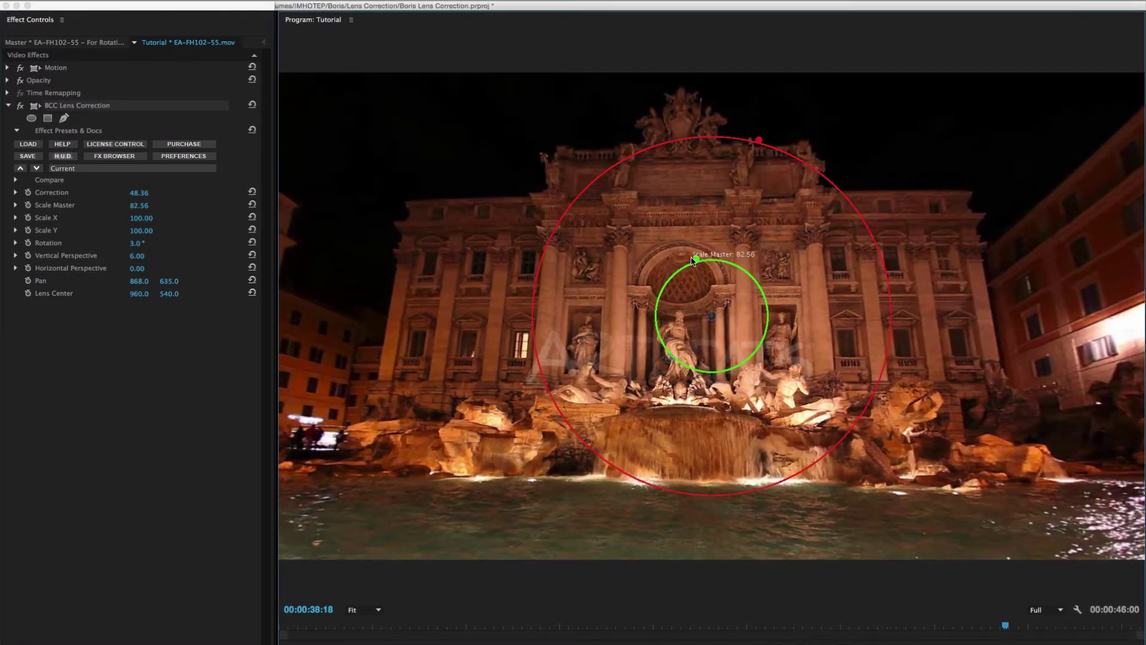
pyautogui.moveTo(758, 139); pyautogui.dragTo(760, 136)
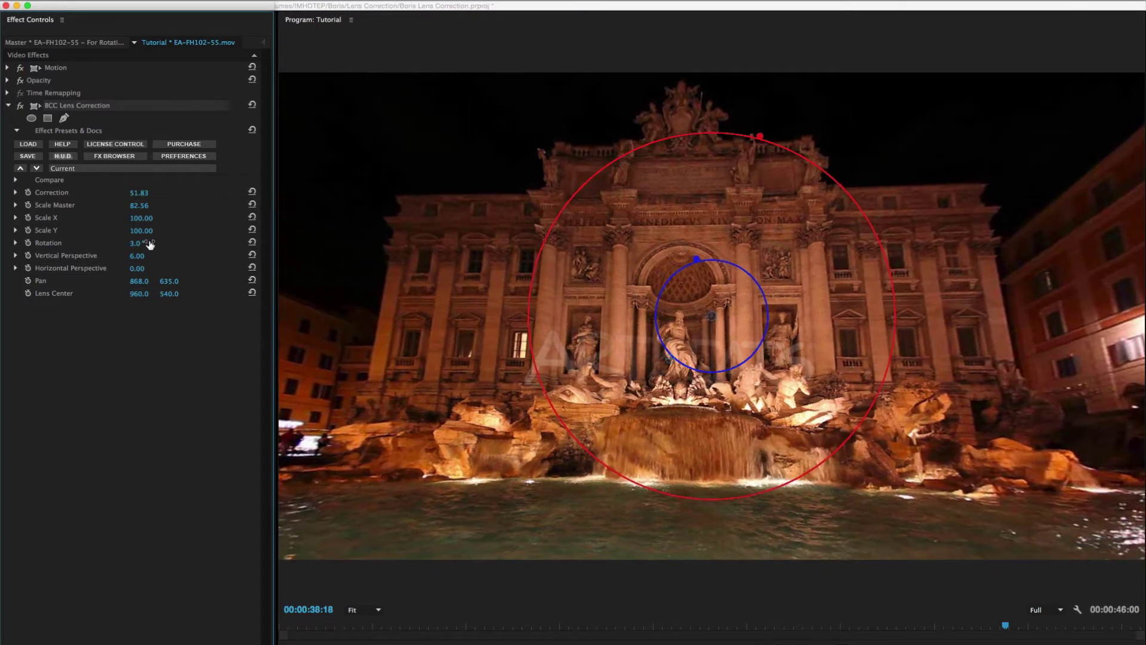
# Set the fountain clip's horizontal Pan to 909, Scale Master to 87.12 and Vertical Perspective to 12
pyautogui.moveTo(139, 281); pyautogui.dragTo(164, 281)
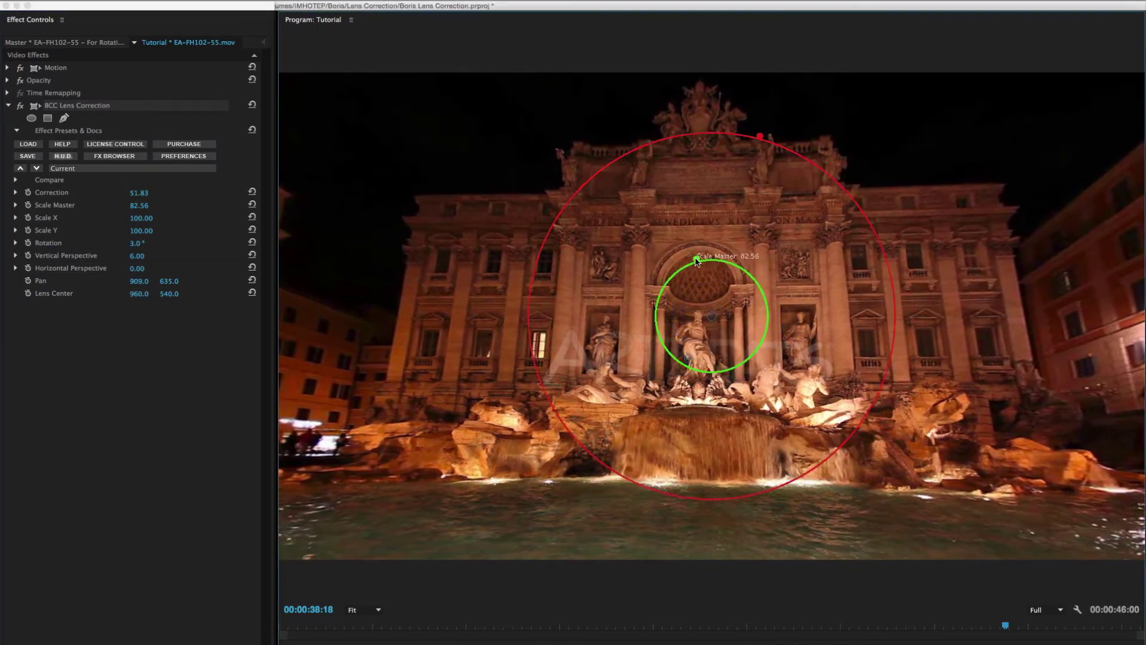
pyautogui.moveTo(697, 261); pyautogui.dragTo(696, 256)
pyautogui.moveTo(141, 255); pyautogui.dragTo(144, 255)
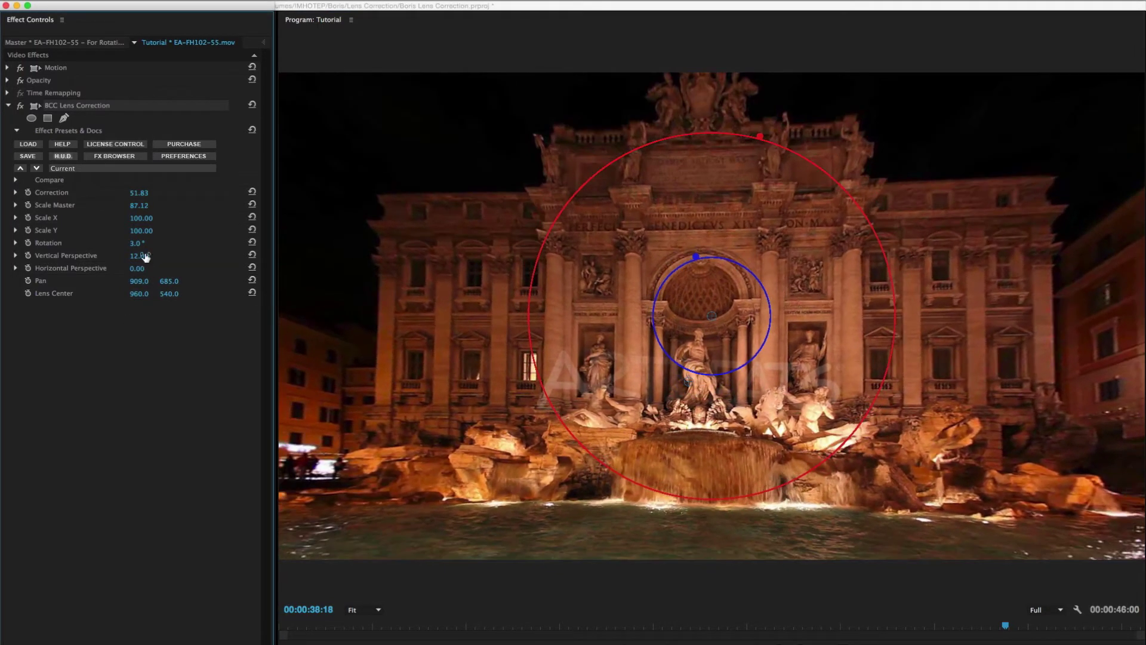
# Reframe the fountain clip with Scale Master 80.49, vertical Pan 715 and Rotation 3.5°
pyautogui.moveTo(696, 257); pyautogui.dragTo(697, 260)
pyautogui.moveTo(168, 281); pyautogui.dragTo(187, 281)
pyautogui.moveTo(137, 243); pyautogui.dragTo(140, 243)
pyautogui.click(151, 345)
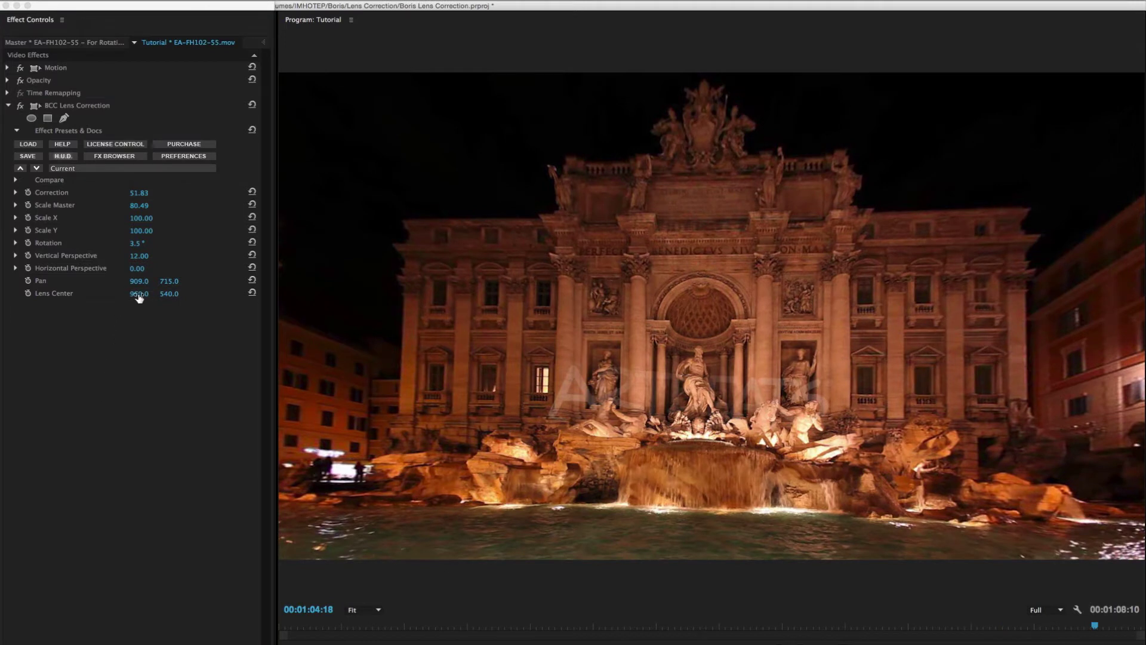
# Set the fountain clip's Lens Center to 997, 528
pyautogui.click(139, 294)
pyautogui.moveTo(140, 294); pyautogui.dragTo(163, 293)
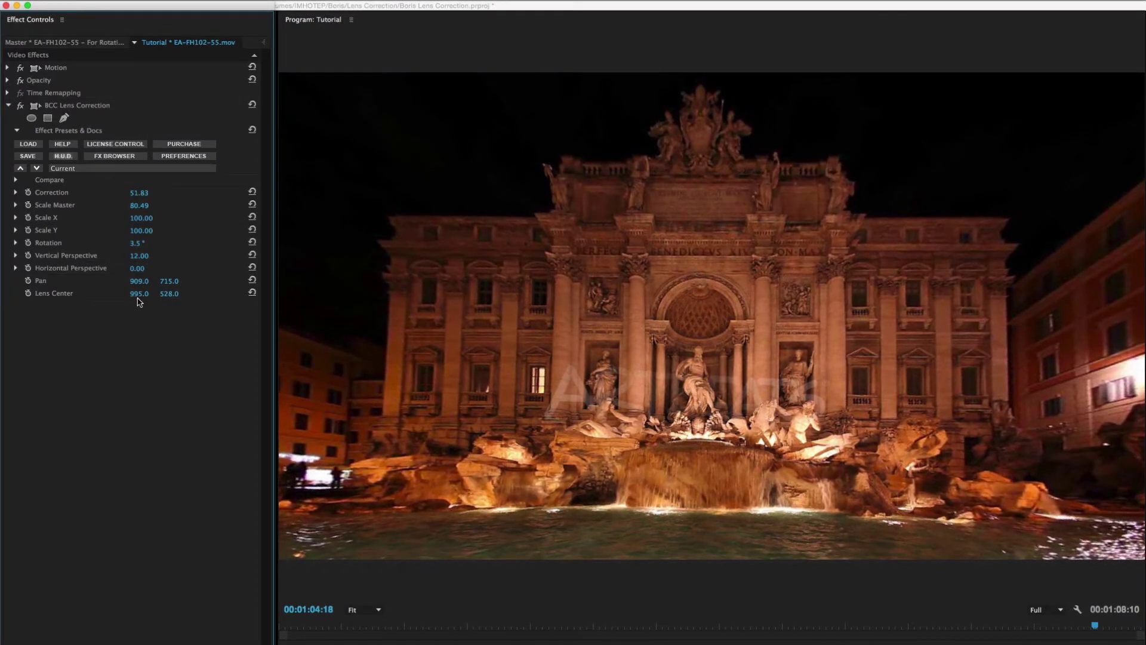
pyautogui.moveTo(139, 295); pyautogui.dragTo(141, 294)
# Fine-tune the fountain clip's Rotation to 2.8°
pyautogui.click(137, 243)
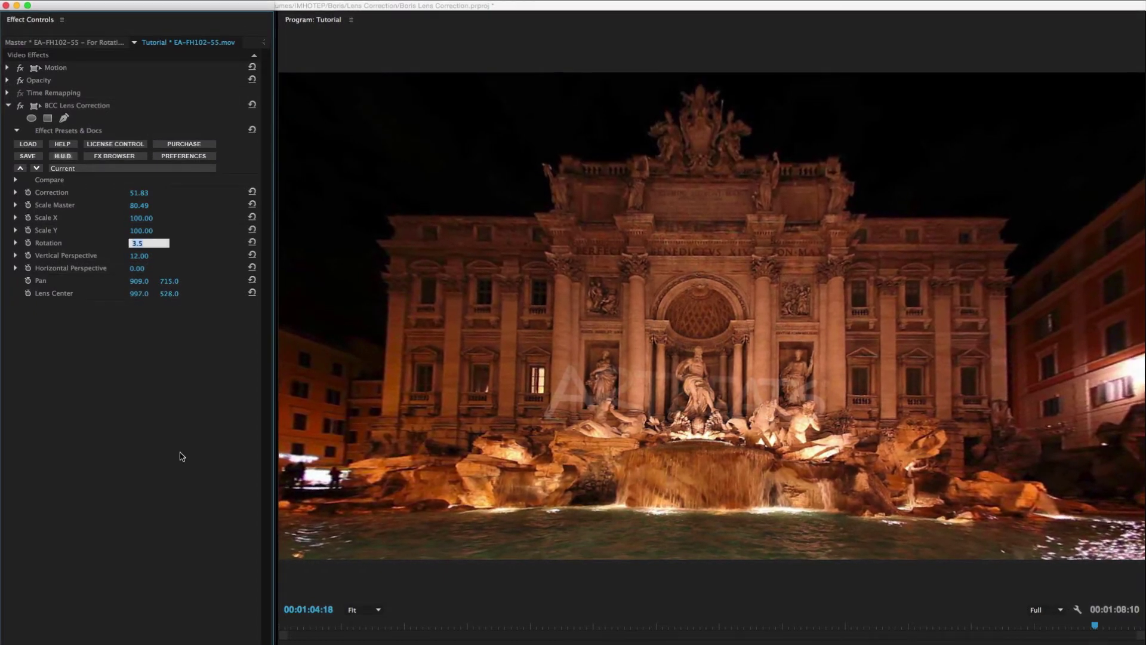
pyautogui.write('3.8')
pyautogui.press('Return')
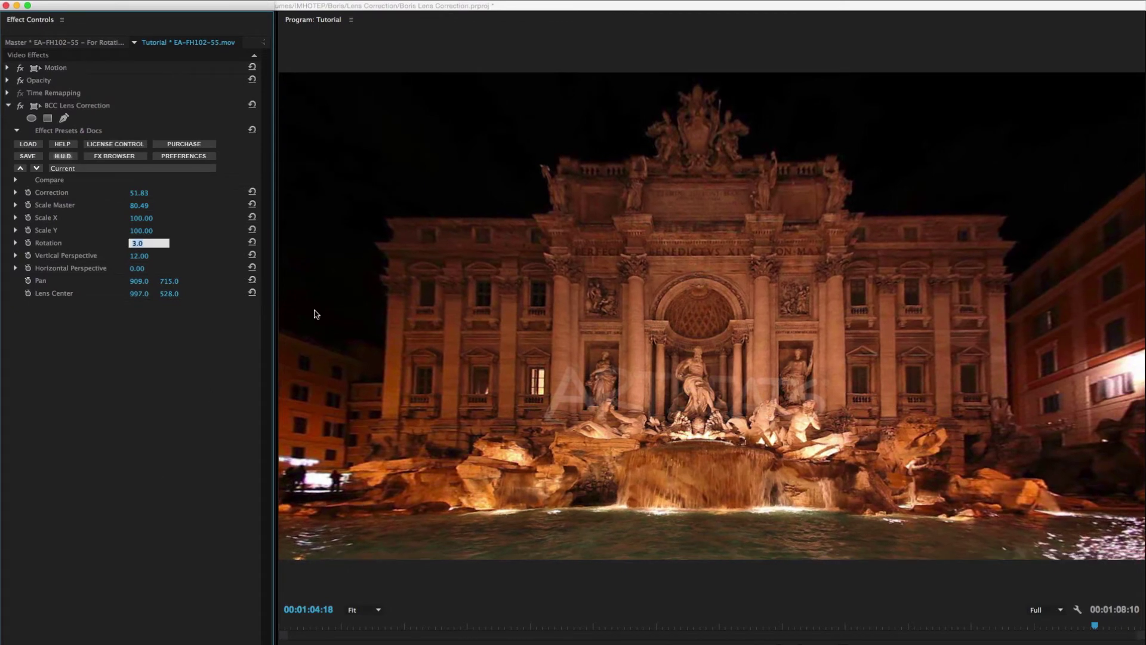
pyautogui.write('2.8')
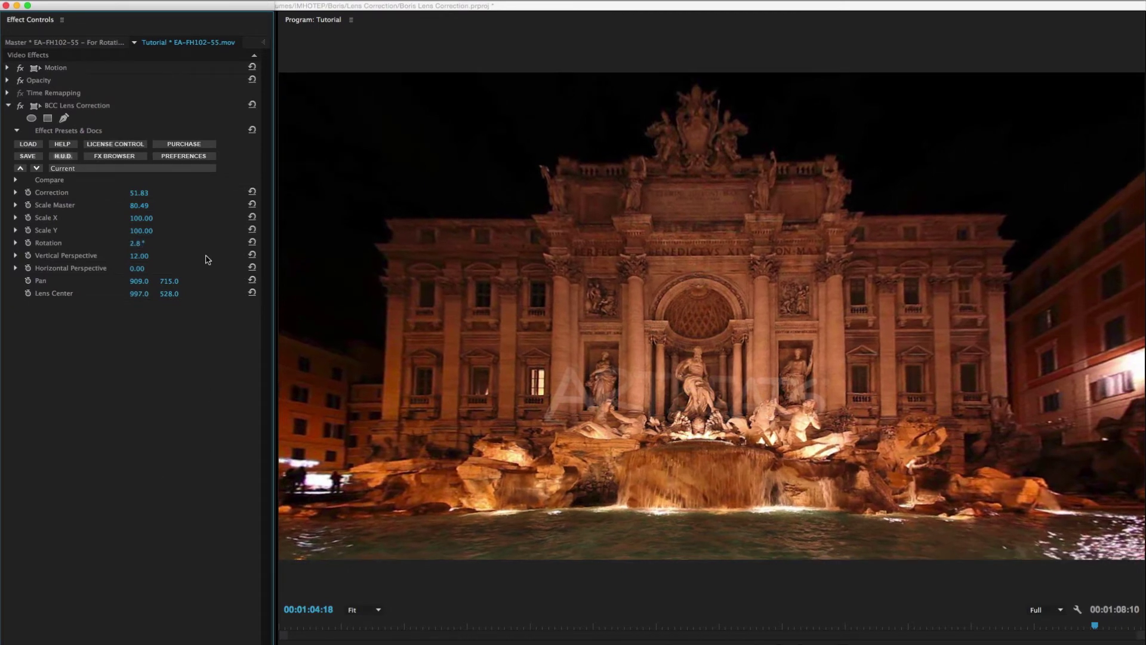
pyautogui.press('Return')
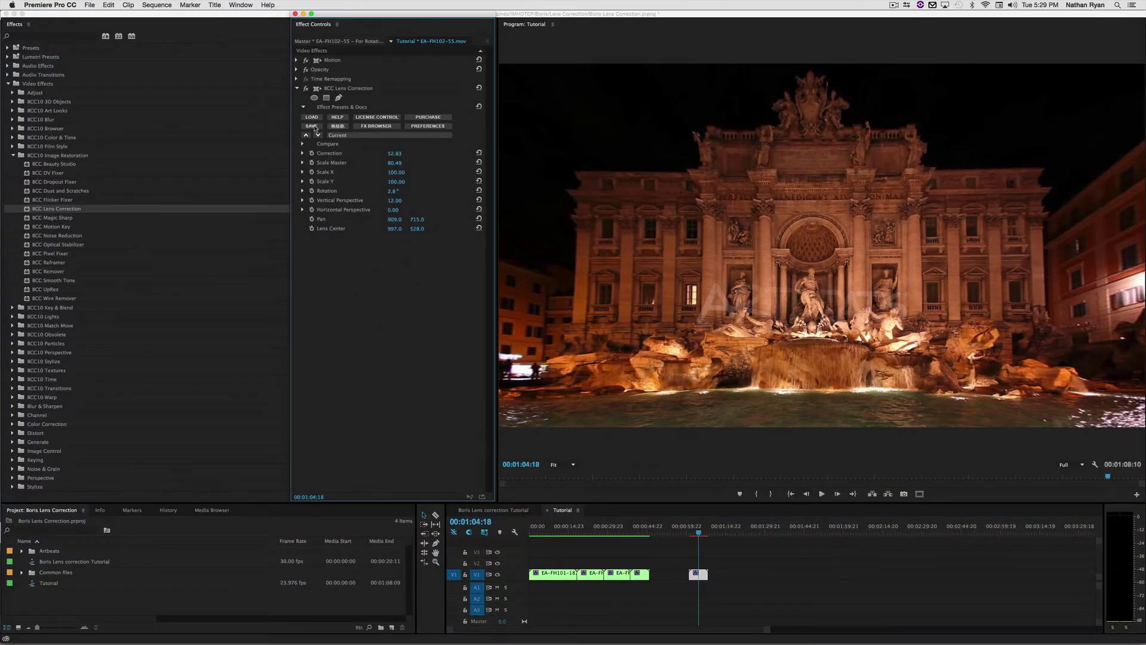
# Save the current lens correction settings as a preset in the BCC Lens Correction folder, starting its name with "My cus"
pyautogui.click(312, 126)
pyautogui.write('My cus')
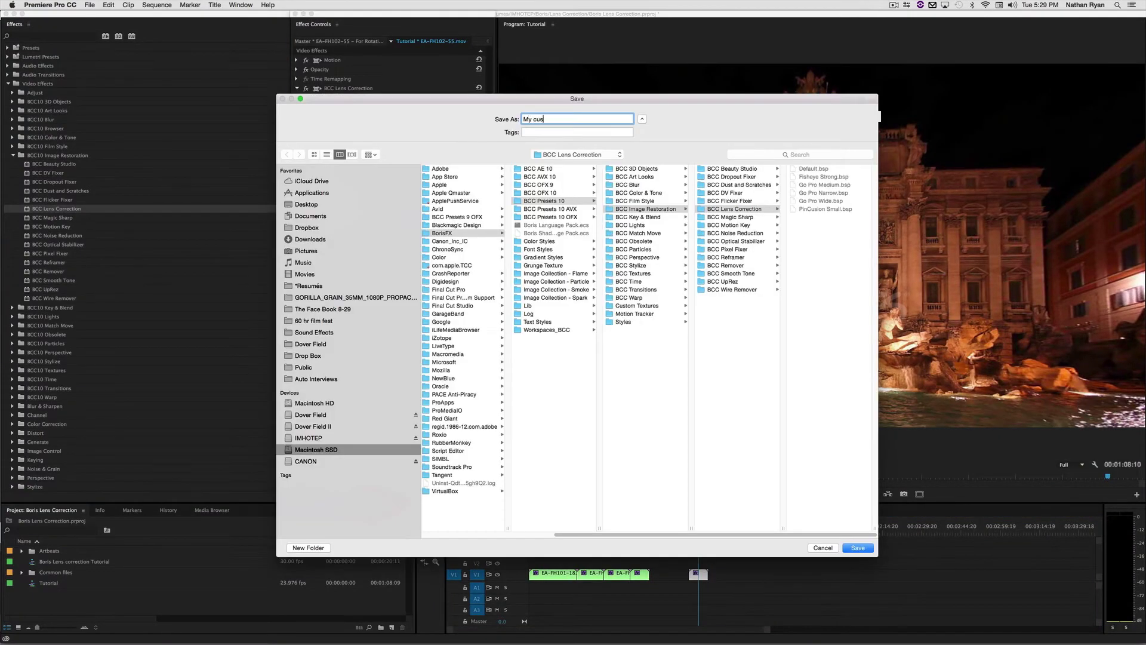